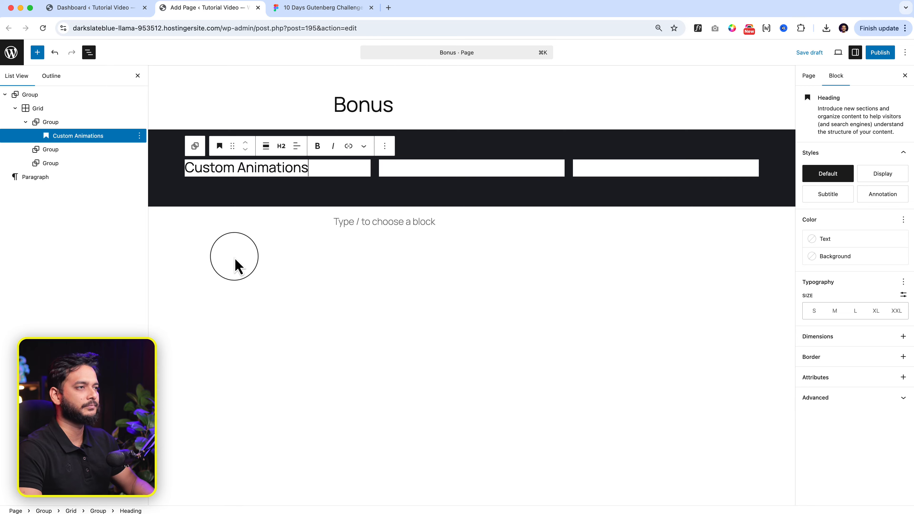
# - Switch to the Figma design and replace the missing Satoshi font in the Custom Animations card's description with ABeeZee
pyautogui.click(326, 7)
pyautogui.doubleClick(329, 230)
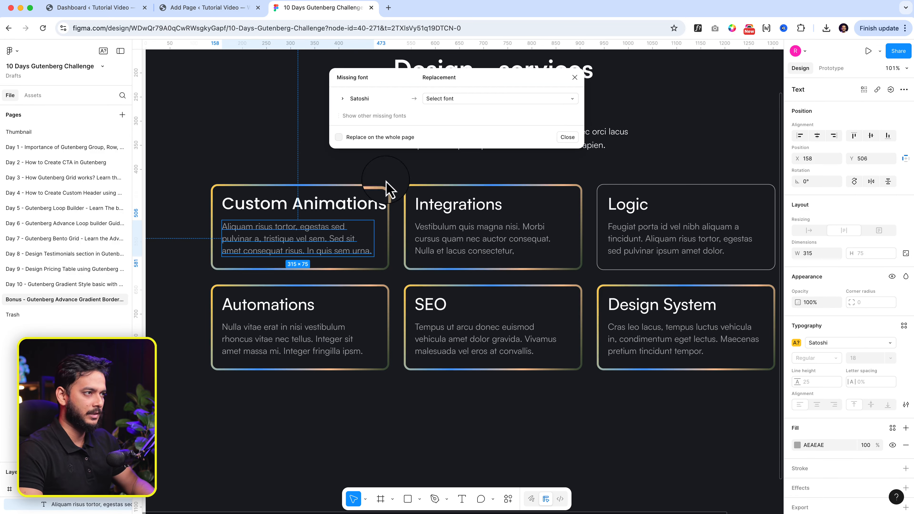
pyautogui.click(481, 106)
pyautogui.click(482, 149)
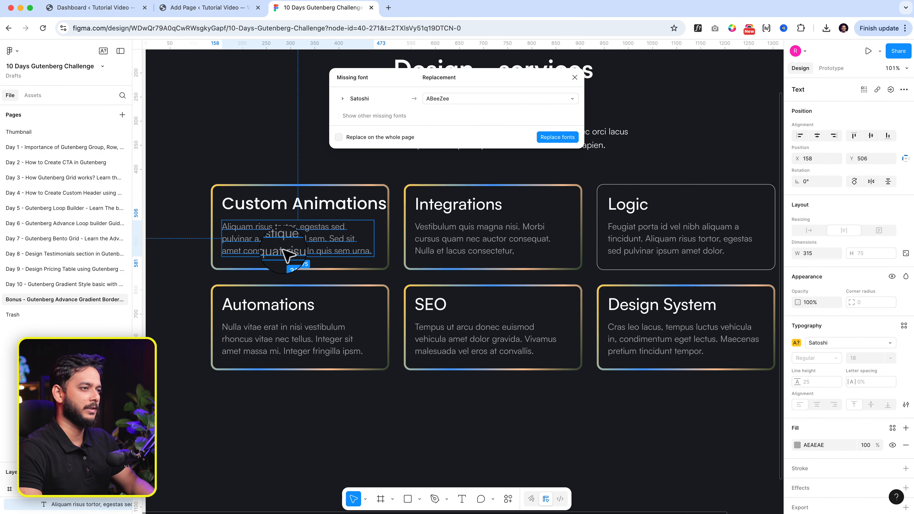
pyautogui.click(557, 137)
# - Copy the Custom Animations description from Figma and paste it as a paragraph below that heading in the WordPress editor
pyautogui.doubleClick(302, 239)
pyautogui.press('super+c')
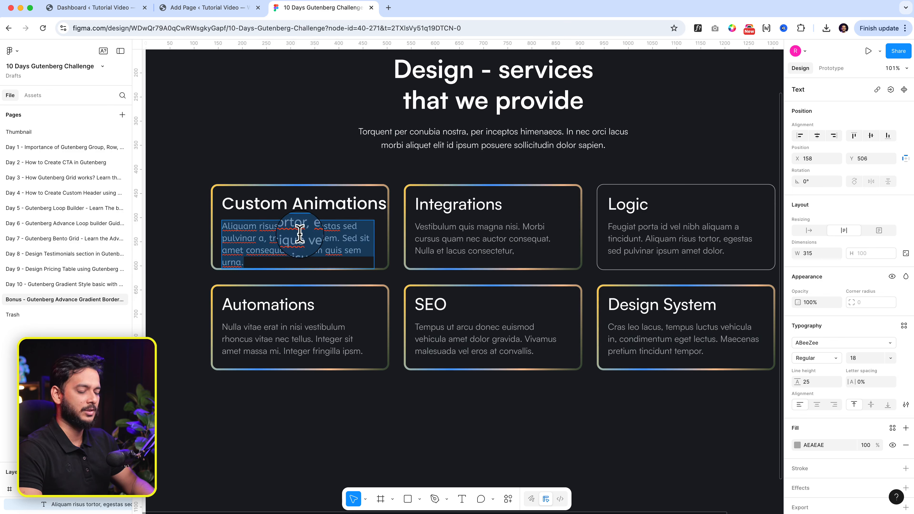
pyautogui.click(216, 8)
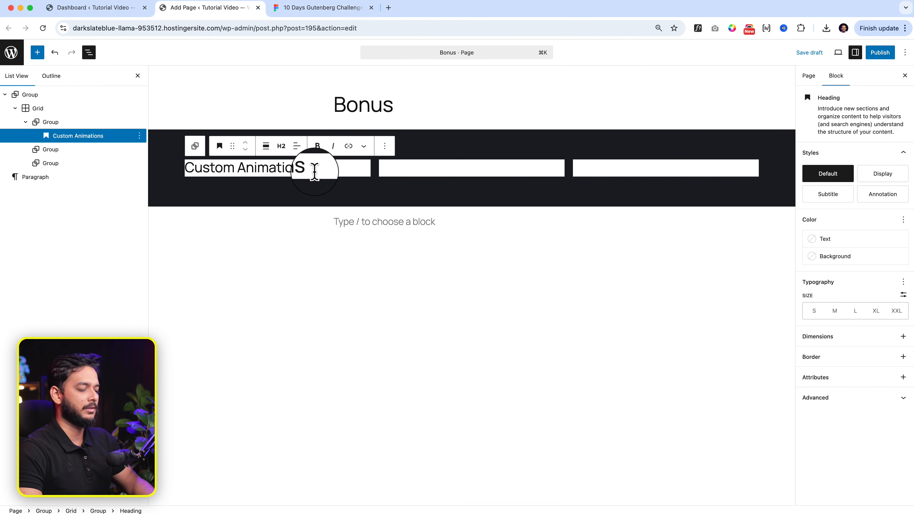
pyautogui.press('Return')
pyautogui.press('super+v')
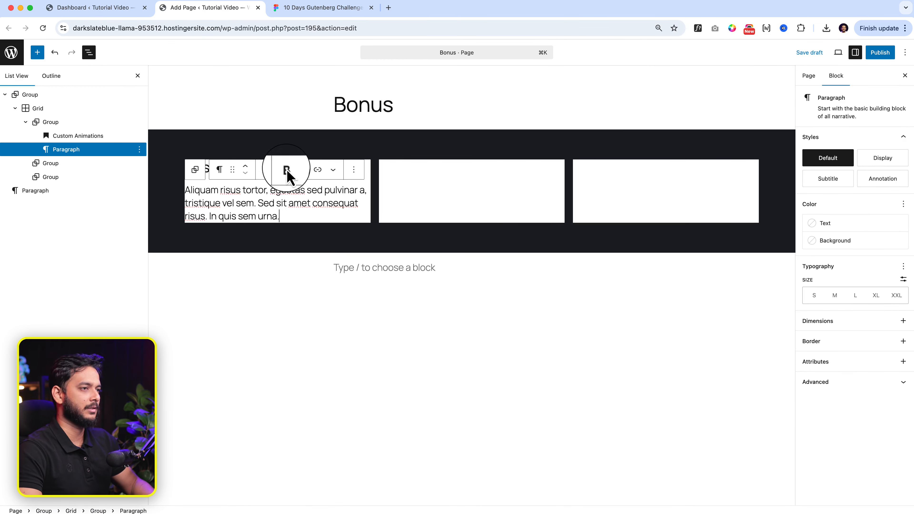
# - Set the horizontal and vertical padding of the group containing the Custom Animations heading to X-Small
pyautogui.keyDown('shift'); pyautogui.click(71, 136); pyautogui.keyUp('shift')
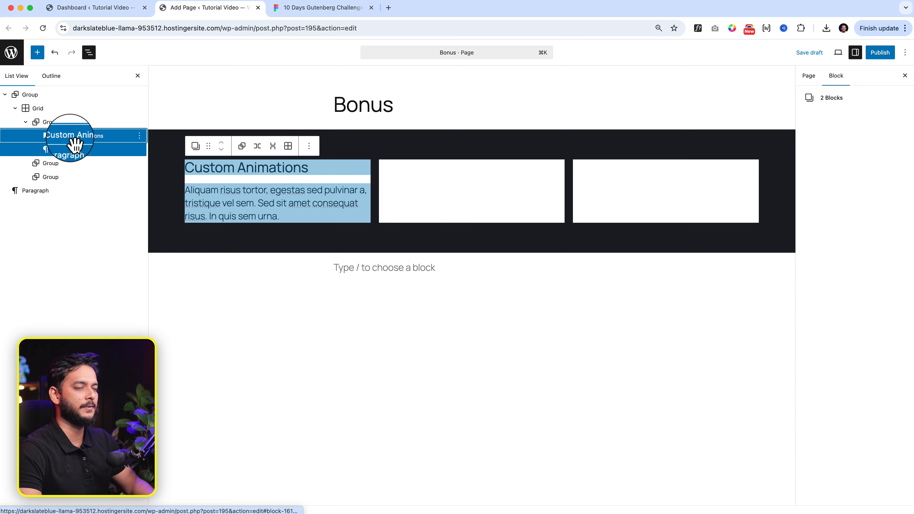
pyautogui.click(76, 122)
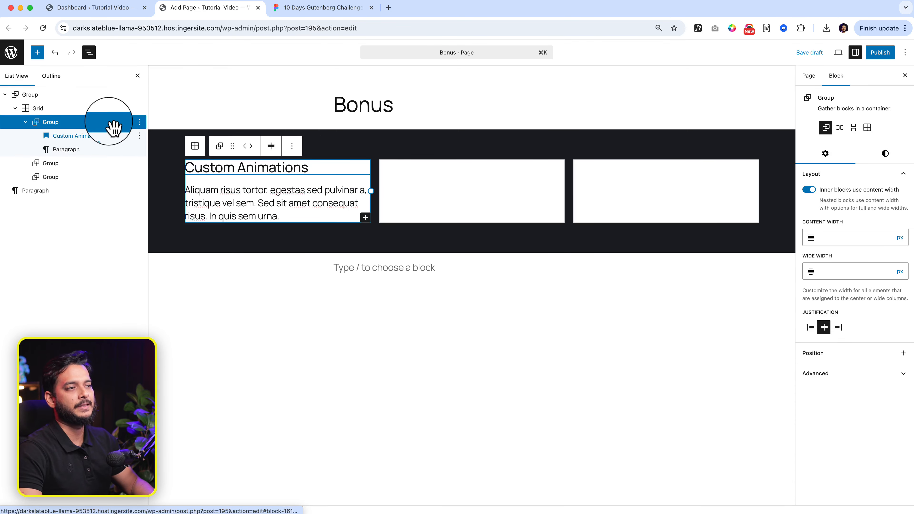
pyautogui.click(892, 158)
pyautogui.scroll(-3, 875, 438)
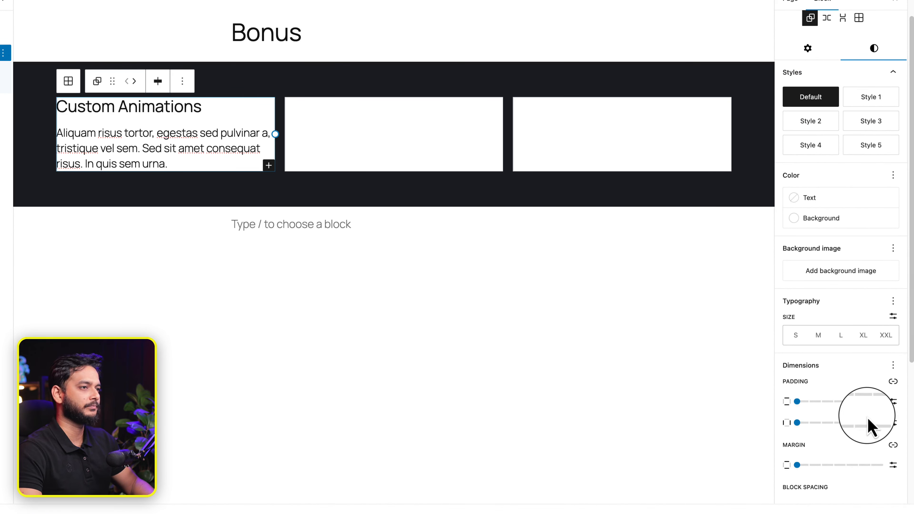
pyautogui.click(821, 424)
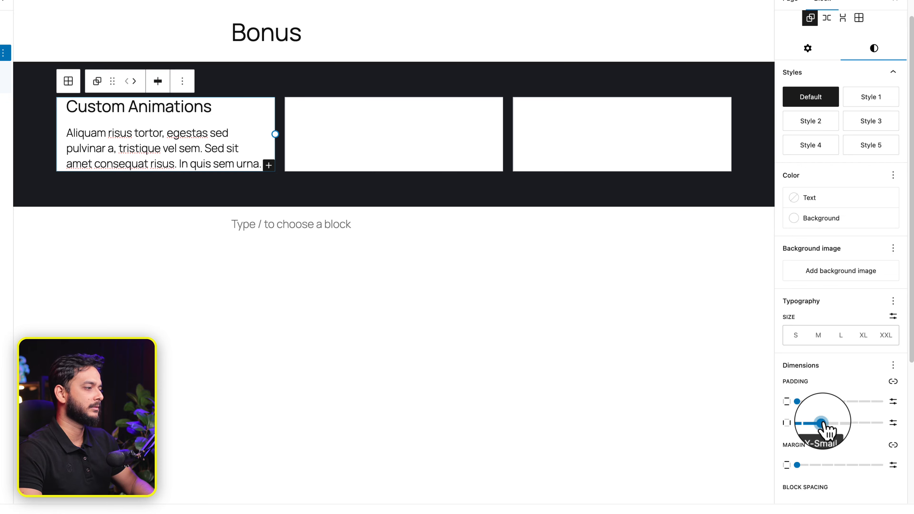
pyautogui.click(822, 401)
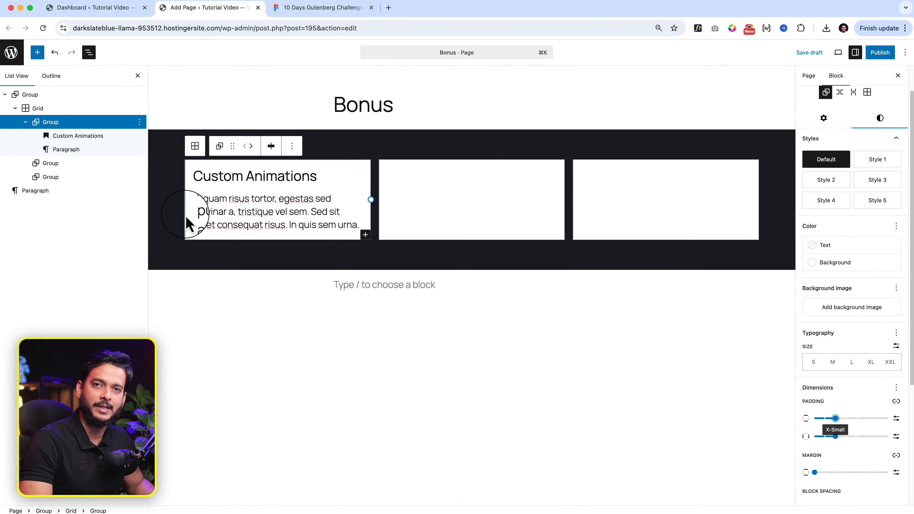
# - In Figma, open the linear gradient stroke of the Custom Animations card and copy the first stop's hex code, FFD155
pyautogui.click(331, 8)
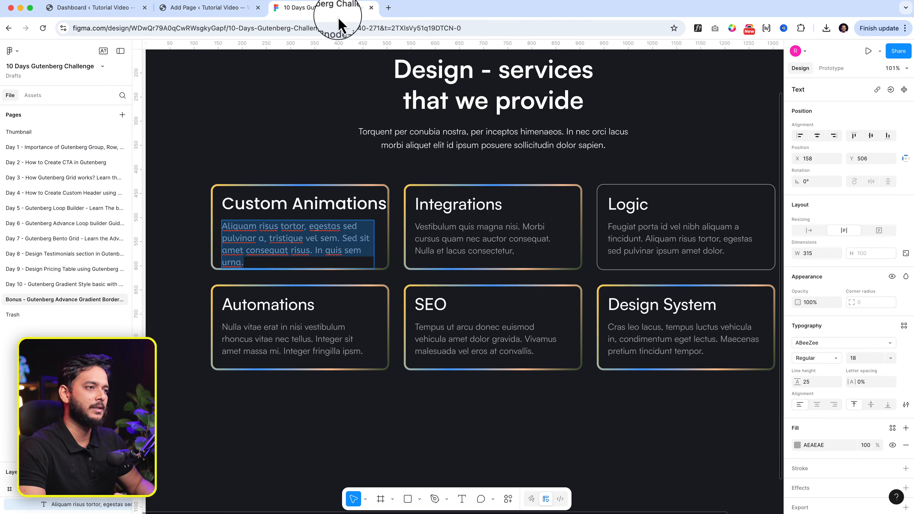
pyautogui.scroll(5, 248, 214)
pyautogui.press('Escape')
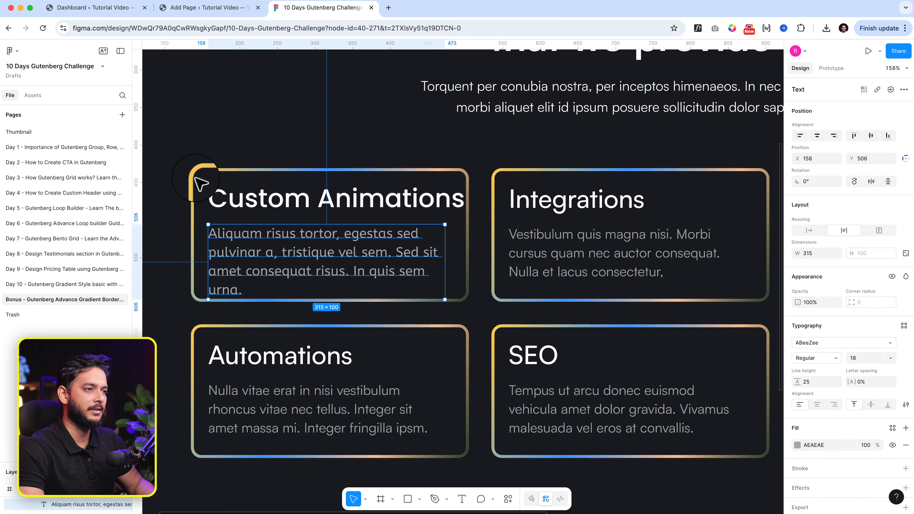
pyautogui.click(200, 184)
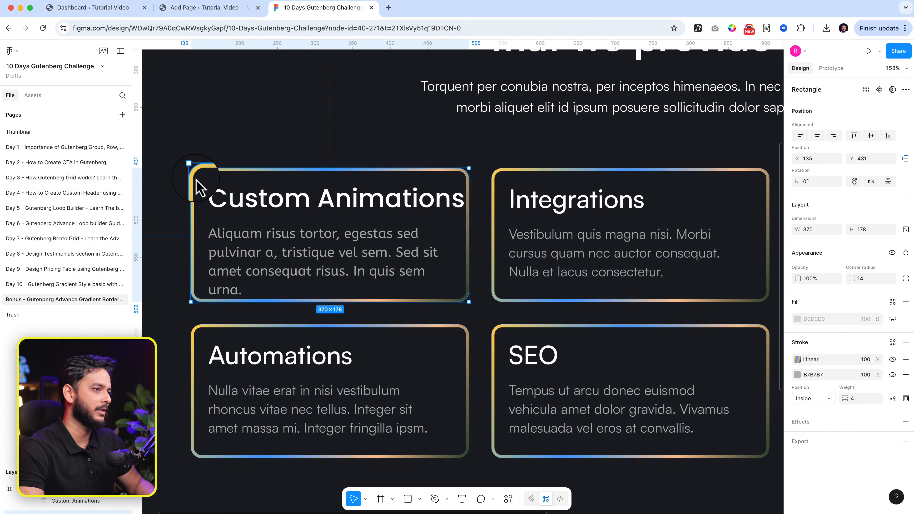
pyautogui.scroll(4, 197, 180)
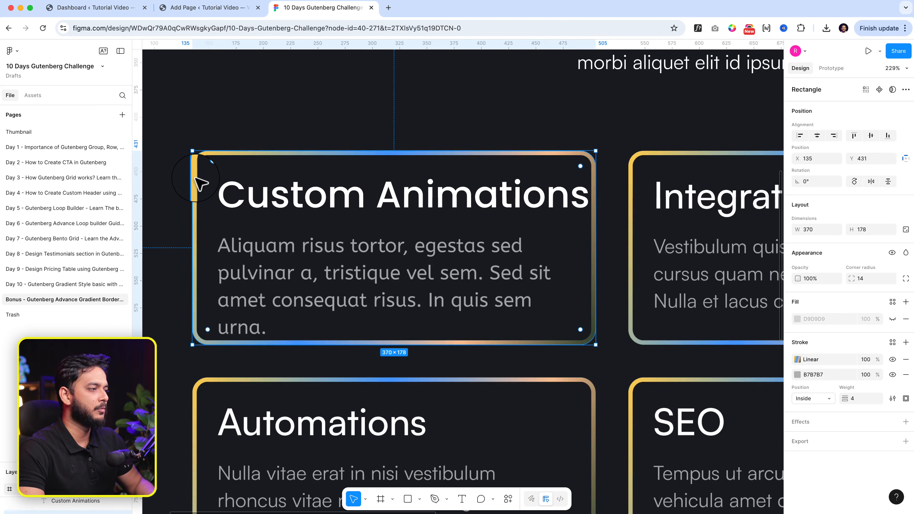
pyautogui.click(797, 359)
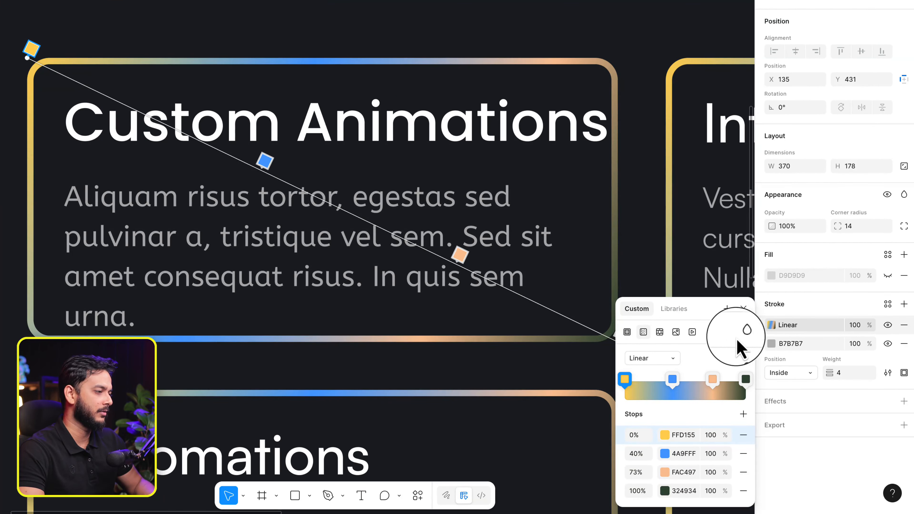
pyautogui.click(625, 381)
pyautogui.click(550, 428)
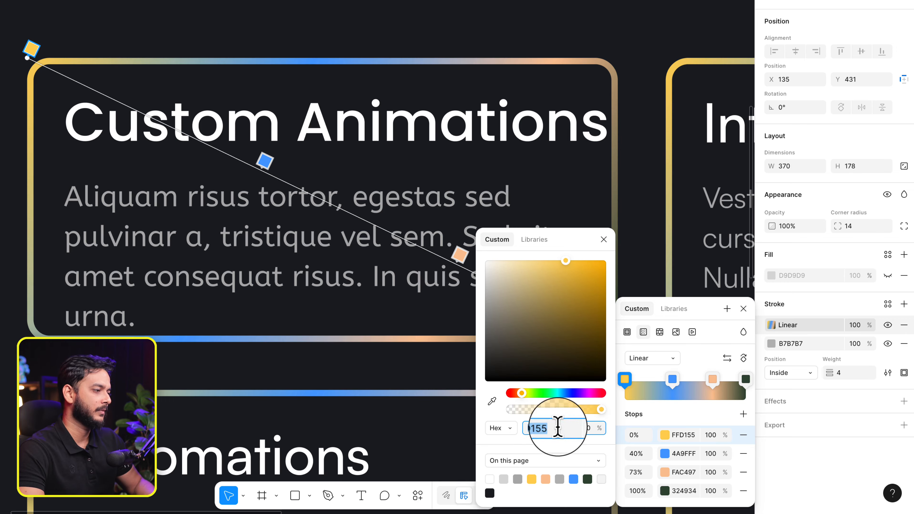
pyautogui.click(685, 435)
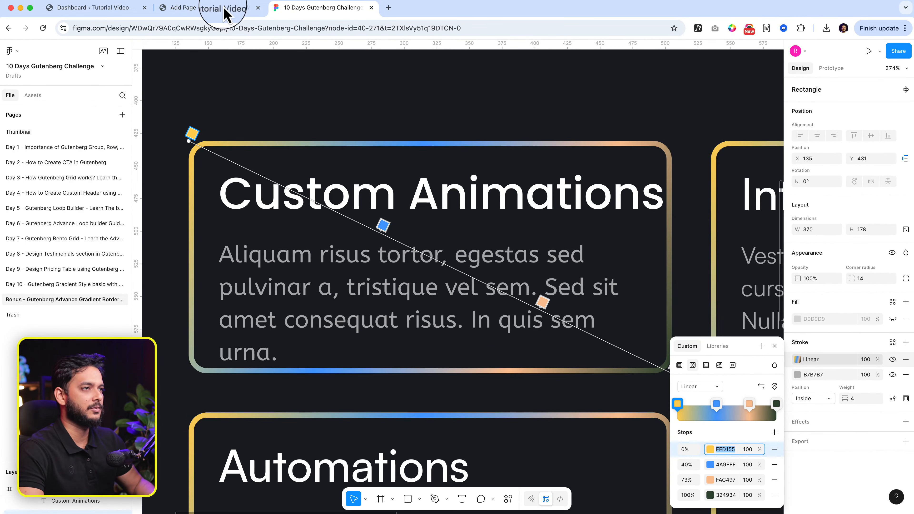
# - In WordPress, give the Custom Animations group a gradient background with FFD155 as the first stop's colour
pyautogui.click(224, 11)
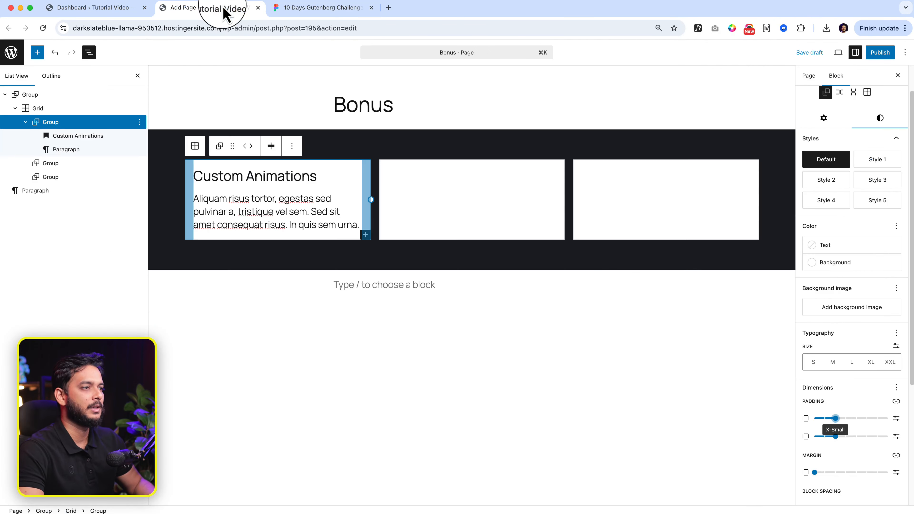
pyautogui.click(46, 124)
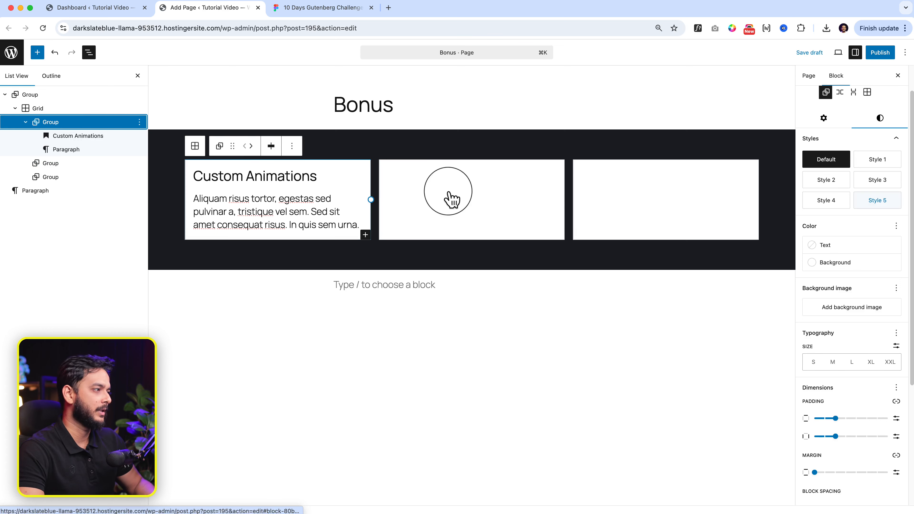
pyautogui.click(839, 262)
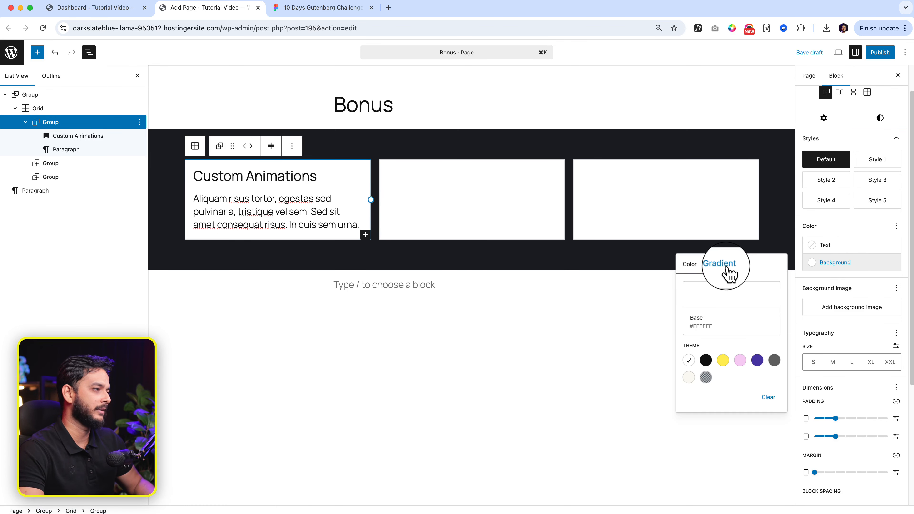
pyautogui.click(727, 270)
pyautogui.click(692, 291)
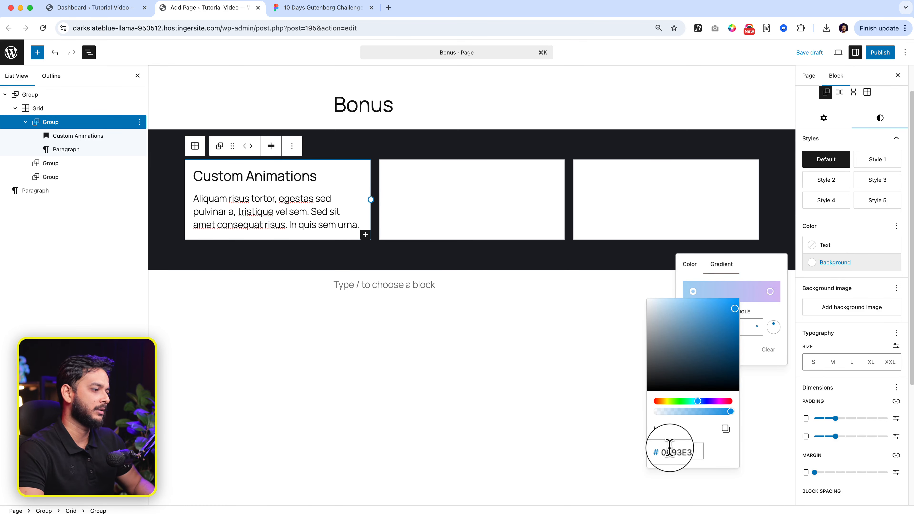
# - Copy the 40% stop colour 4A9FFF from Figma and add it as a second control point in the group's background gradient
pyautogui.click(317, 8)
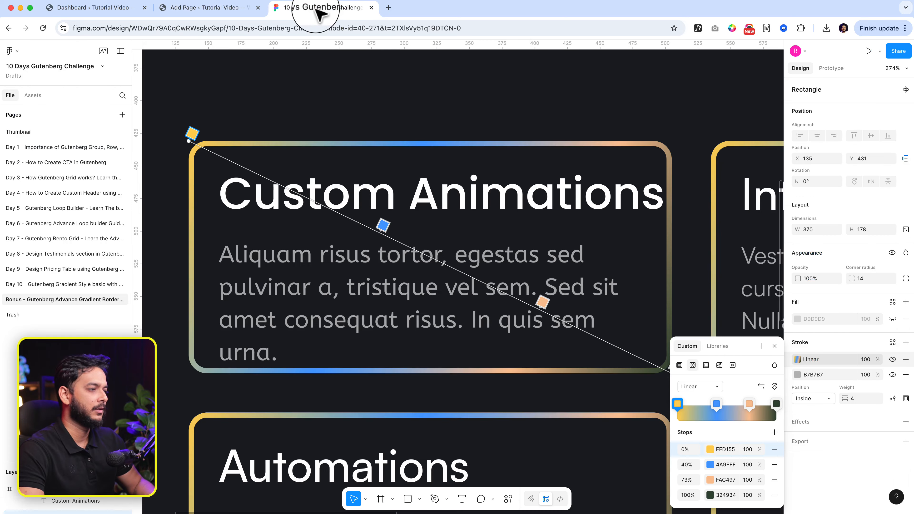
pyautogui.click(724, 465)
pyautogui.press('super+c')
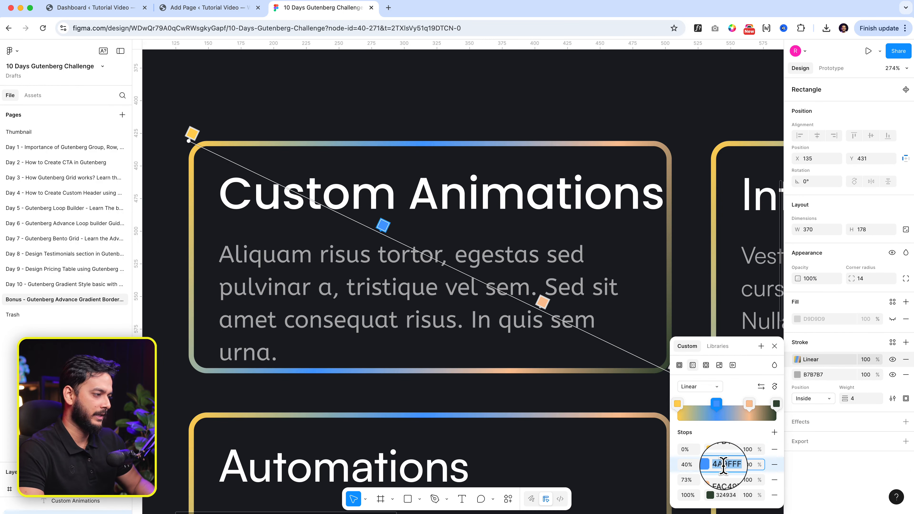
pyautogui.click(183, 8)
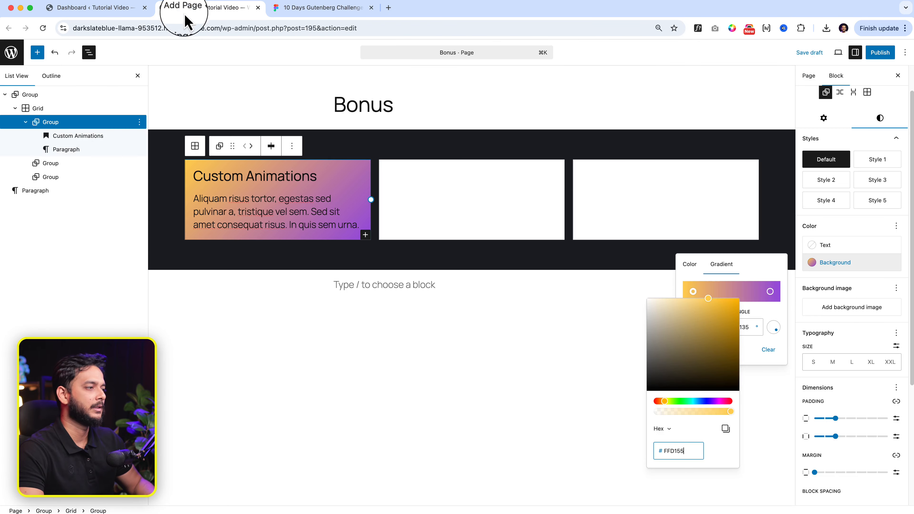
pyautogui.click(716, 293)
pyautogui.click(716, 291)
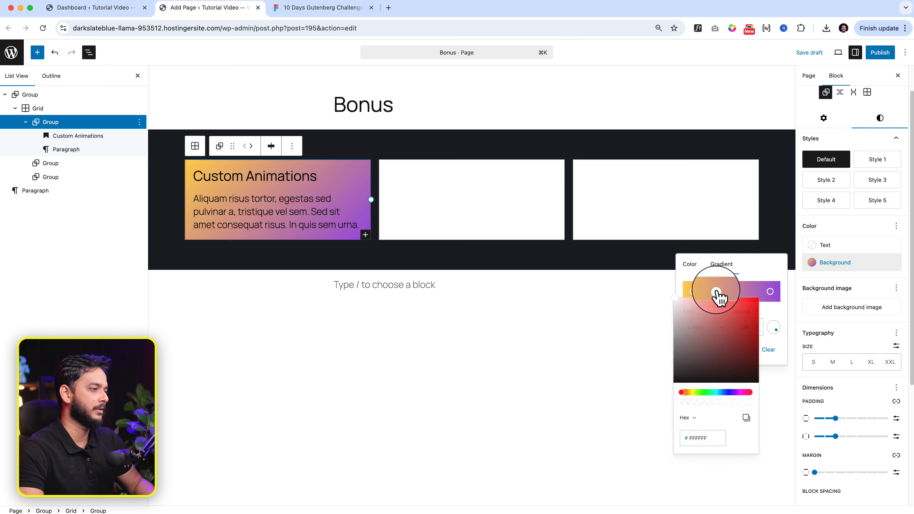
pyautogui.doubleClick(696, 448)
pyautogui.press('super+v')
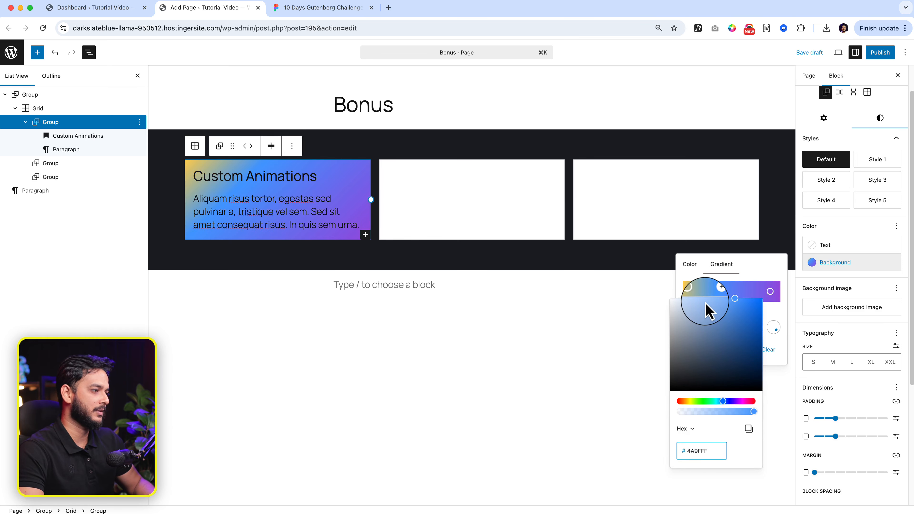
# - Add a third control point to the group's background gradient, using the 73% stop colour FAC497 copied from Figma
pyautogui.click(733, 298)
pyautogui.click(742, 292)
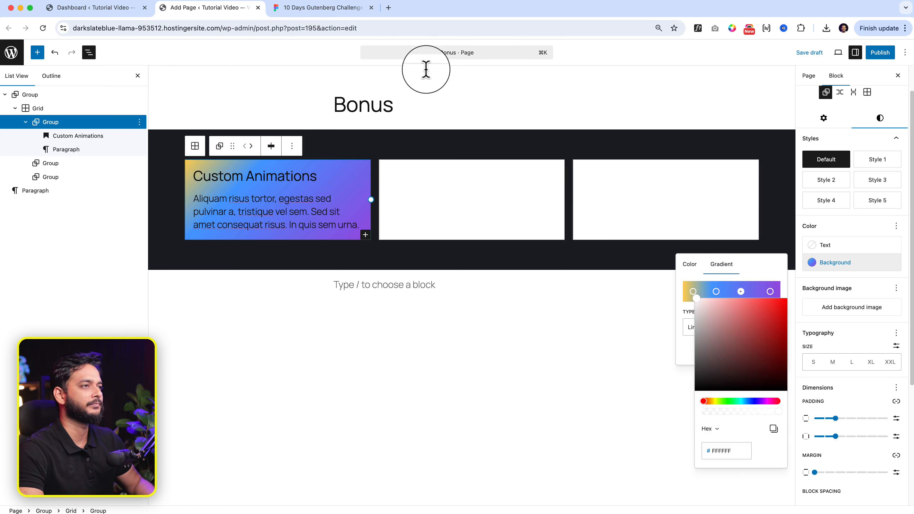
pyautogui.click(340, 9)
pyautogui.click(725, 479)
pyautogui.press('super+c')
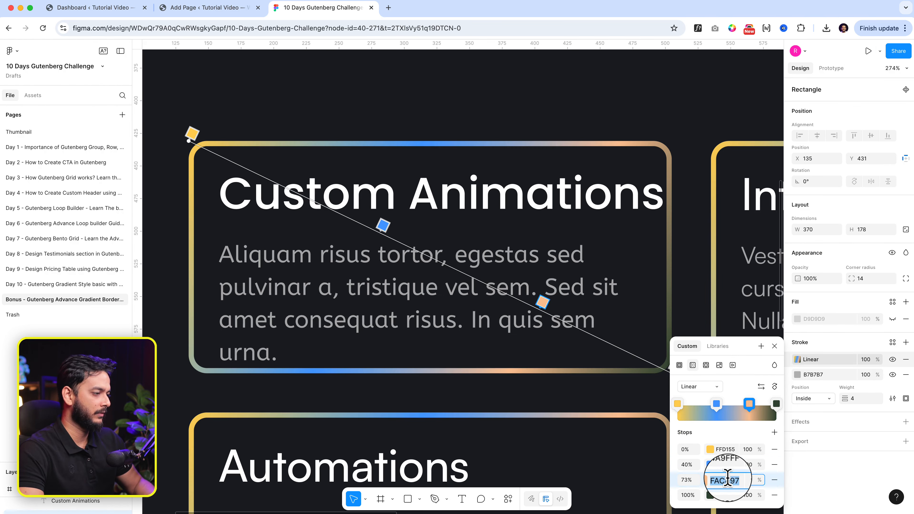
pyautogui.click(181, 8)
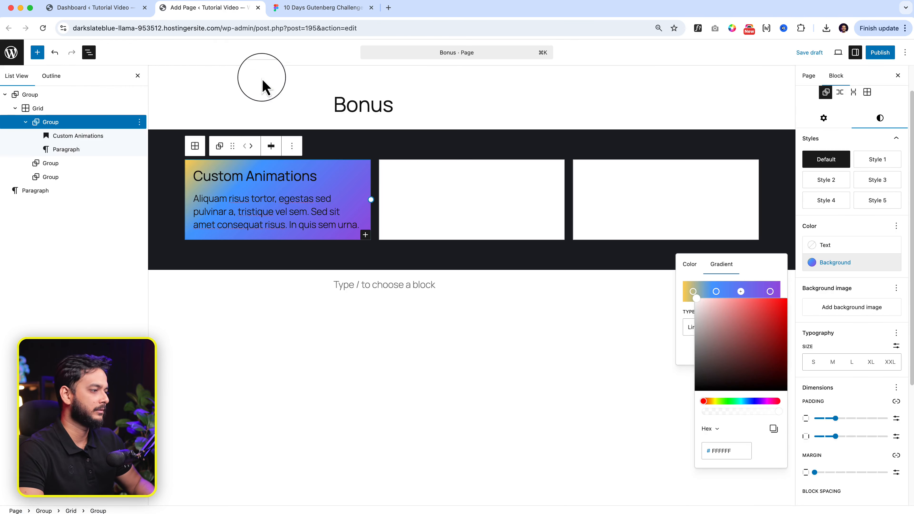
pyautogui.press('super+v')
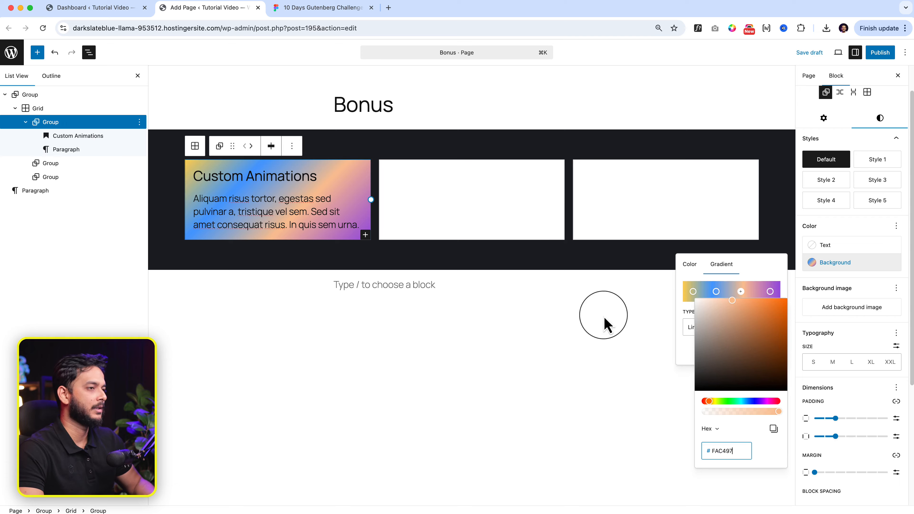
# - Copy the 100% stop colour 324934 from Figma and apply it to the last control point of the group's gradient
pyautogui.click(337, 9)
pyautogui.click(725, 495)
pyautogui.press('super+c')
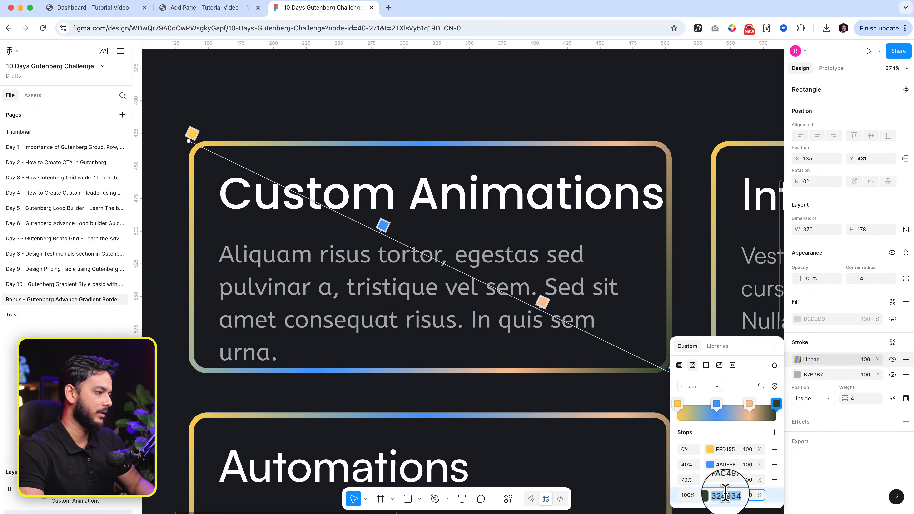
pyautogui.click(183, 8)
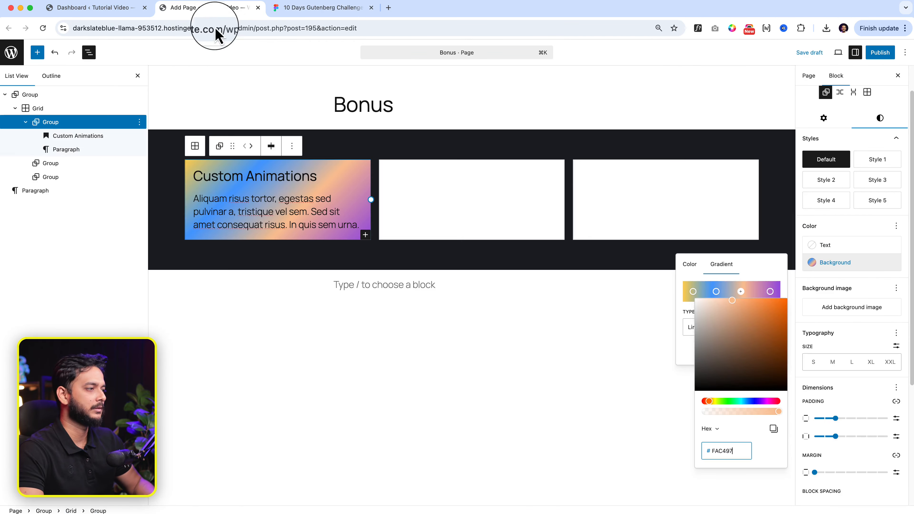
pyautogui.click(770, 291)
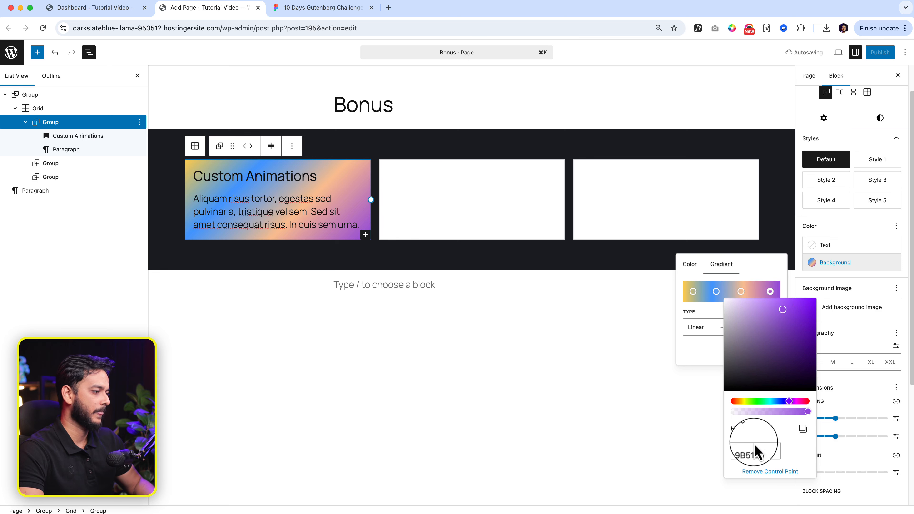
pyautogui.doubleClick(752, 452)
pyautogui.press('super+v')
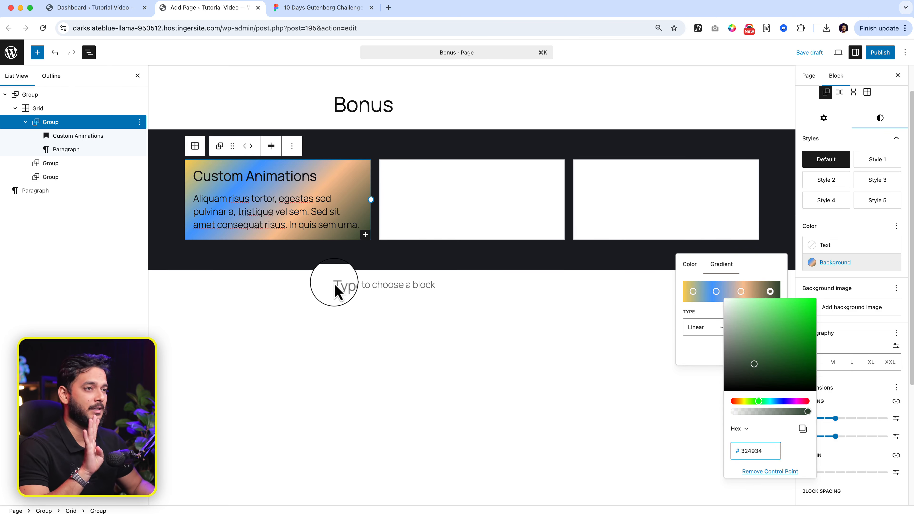
# - Review the Custom Animations card in Figma, then return to WordPress and round the gradient group's corners with a border radius
pyautogui.click(306, 7)
pyautogui.click(202, 188)
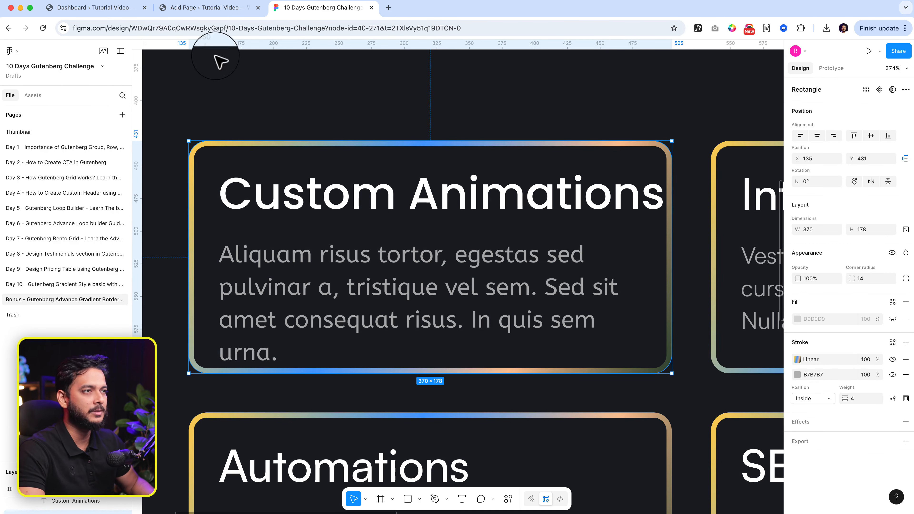
pyautogui.click(219, 12)
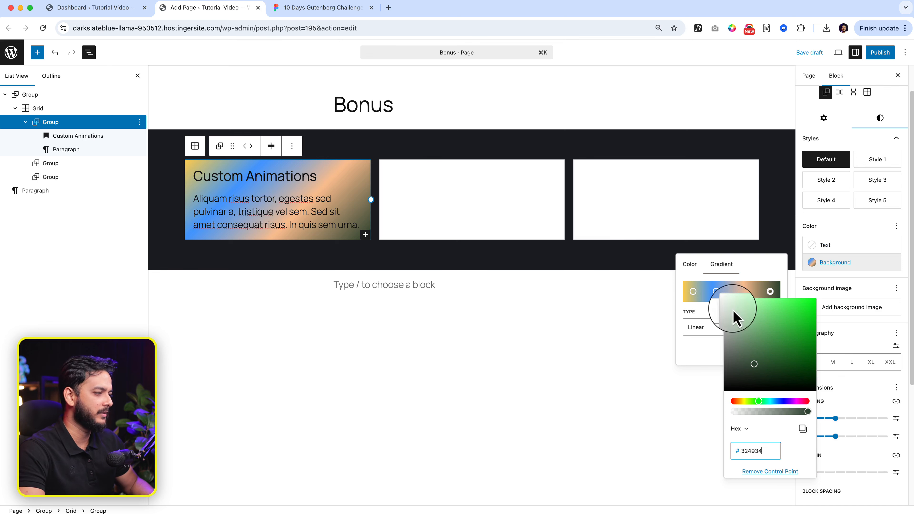
pyautogui.click(881, 400)
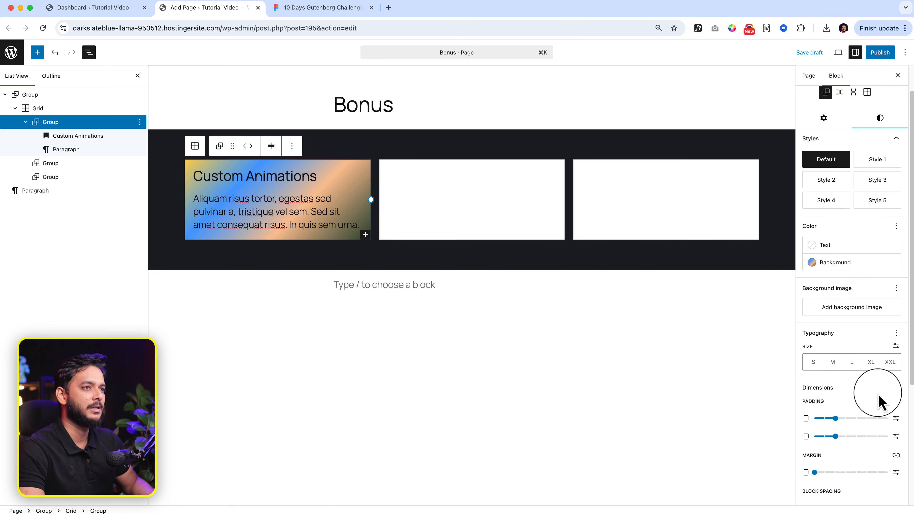
pyautogui.scroll(-3, 827, 450)
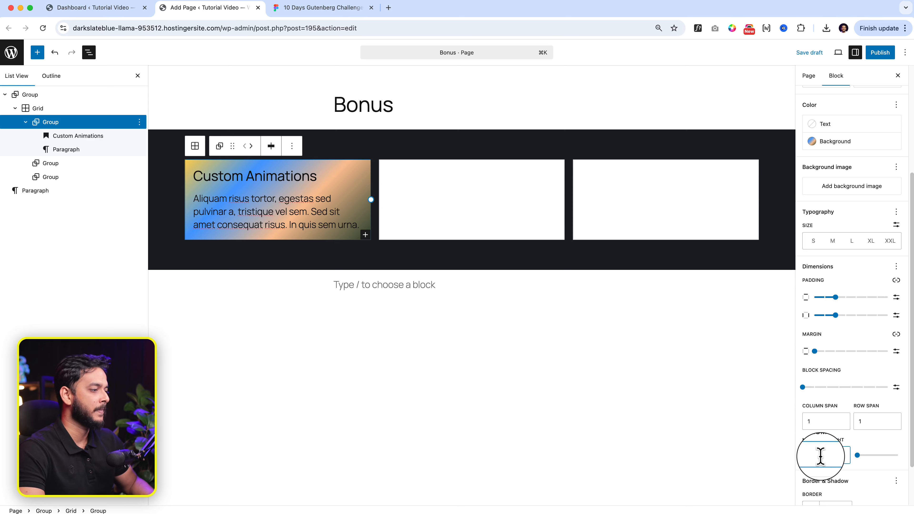
pyautogui.scroll(-2, 820, 456)
pyautogui.click(817, 484)
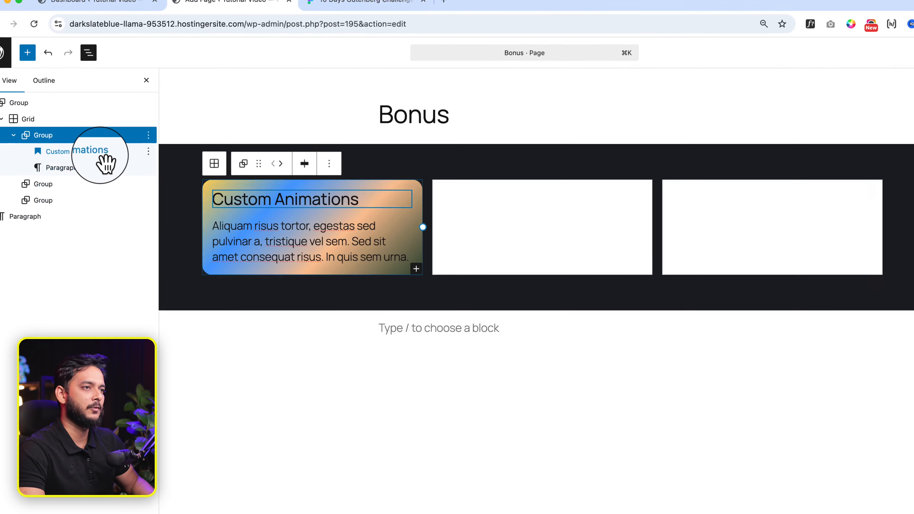
# - Wrap the Custom Animations heading and its paragraph together in a new group inside the gradient group
pyautogui.click(118, 166)
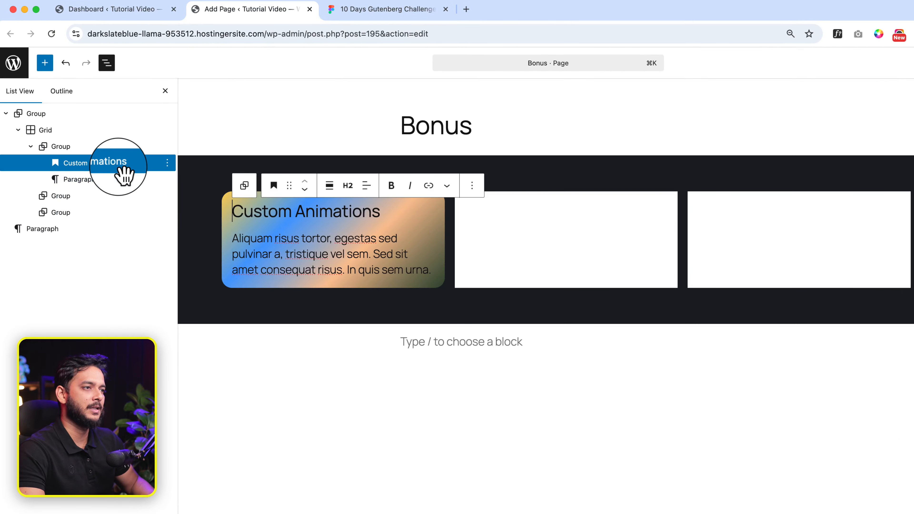
pyautogui.keyDown('shift'); pyautogui.click(151, 187); pyautogui.keyUp('shift')
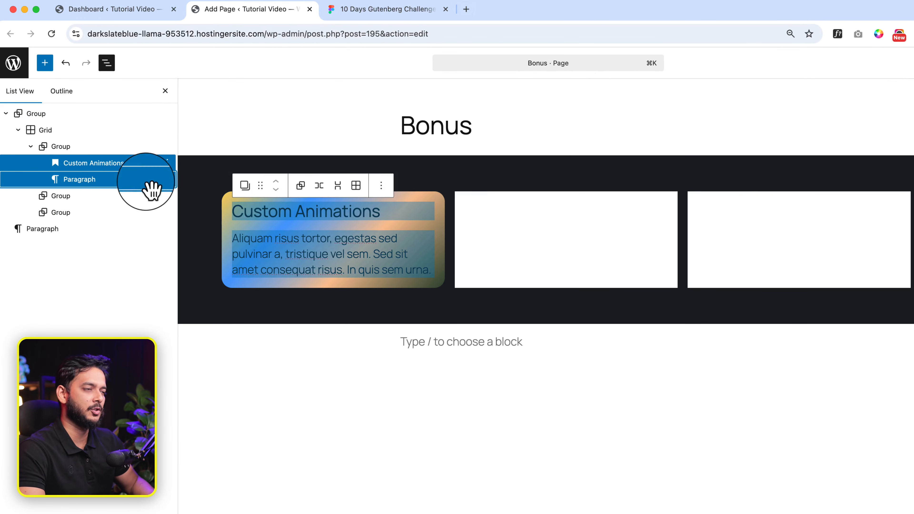
pyautogui.click(300, 185)
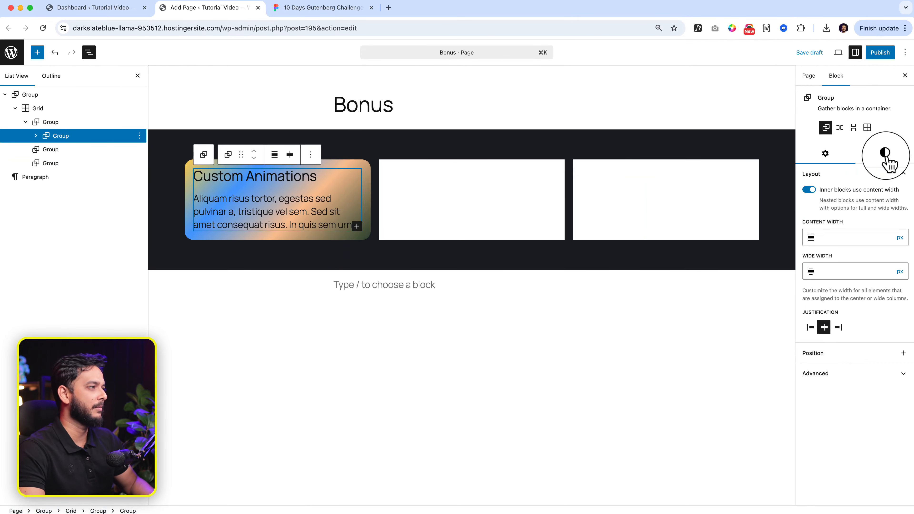
# - Give the new inner group a solid background in the theme's white Base colour, #FFFFFF
pyautogui.click(885, 153)
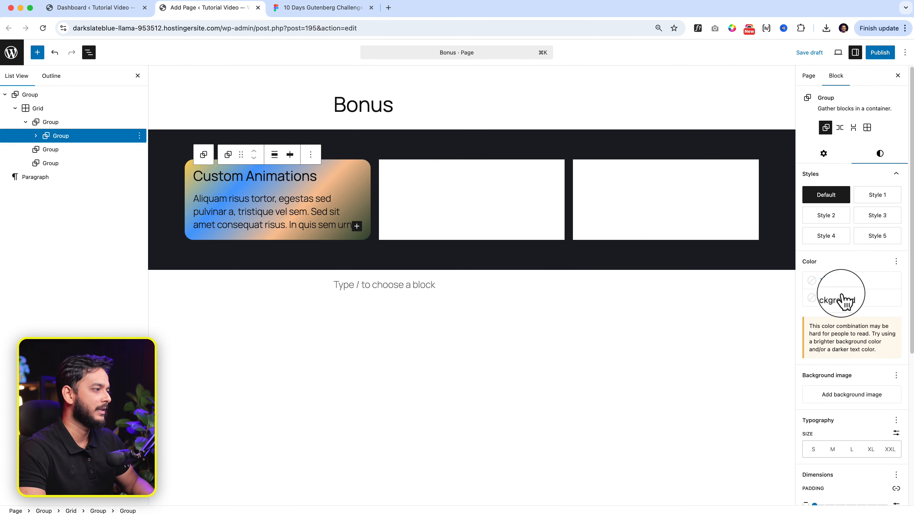
pyautogui.click(842, 304)
pyautogui.click(688, 395)
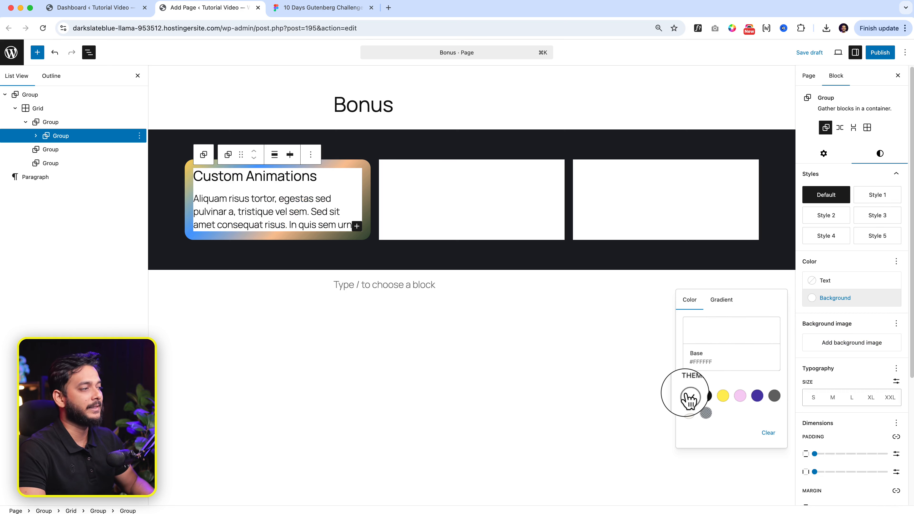
pyautogui.click(865, 268)
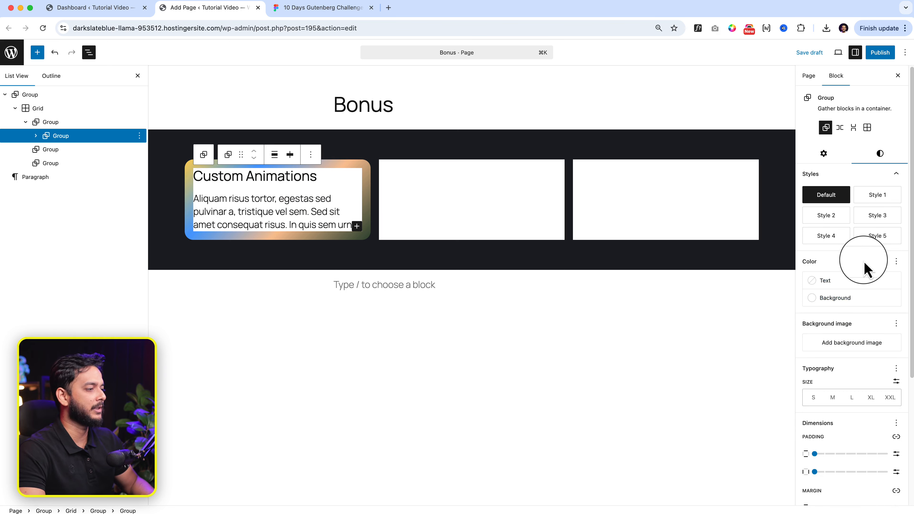
# - Set the inner group's vertical and horizontal padding to Small
pyautogui.click(826, 454)
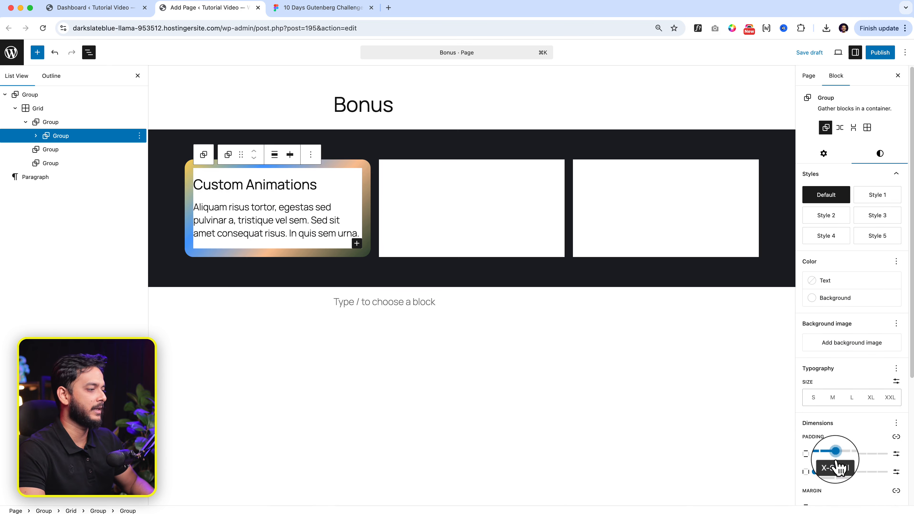
pyautogui.click(822, 471)
pyautogui.click(846, 472)
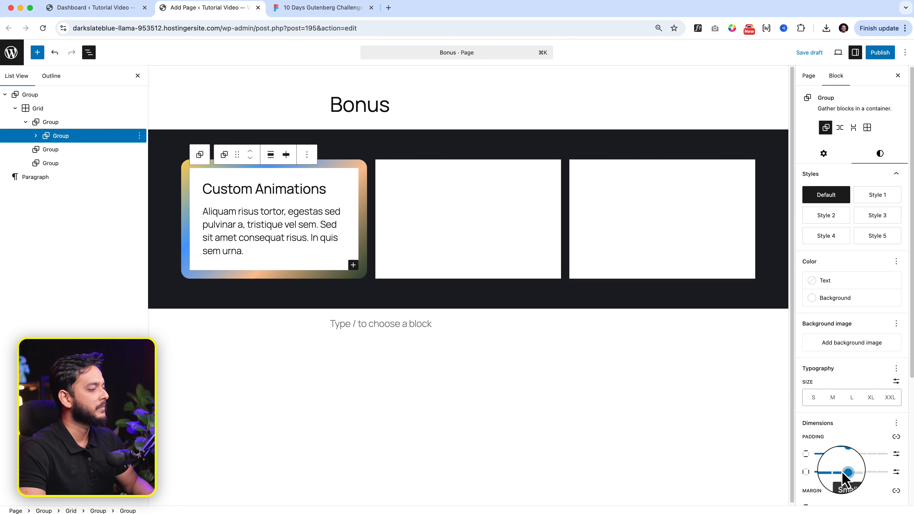
# - Set the inner group's border radius to 15 px
pyautogui.scroll(-3, 831, 473)
pyautogui.scroll(-3, 825, 470)
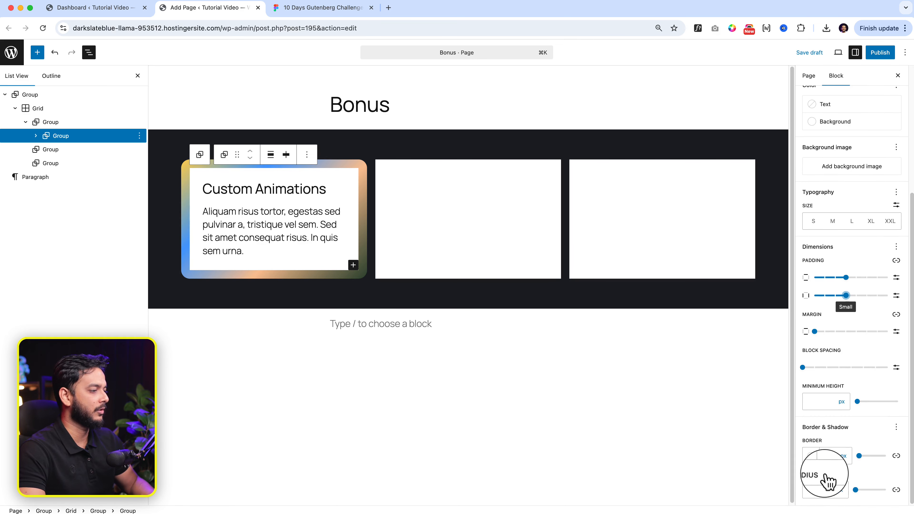
pyautogui.click(819, 490)
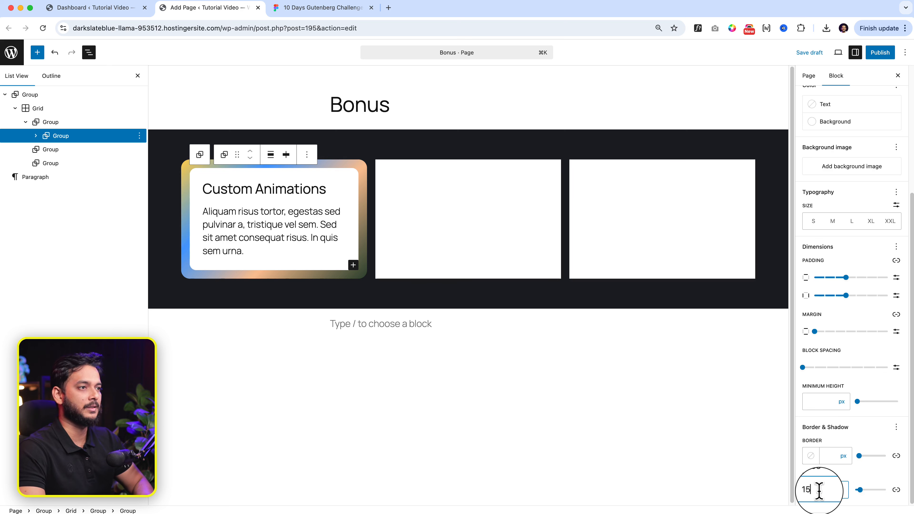
pyautogui.click(251, 340)
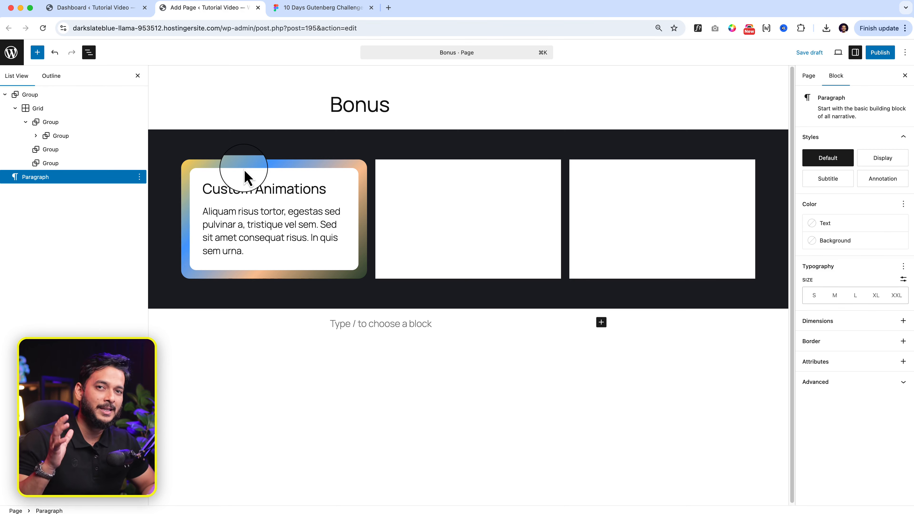
# - Reduce the outer gradient group's vertical and horizontal padding to Tiny to make the gradient border thinner
pyautogui.click(236, 172)
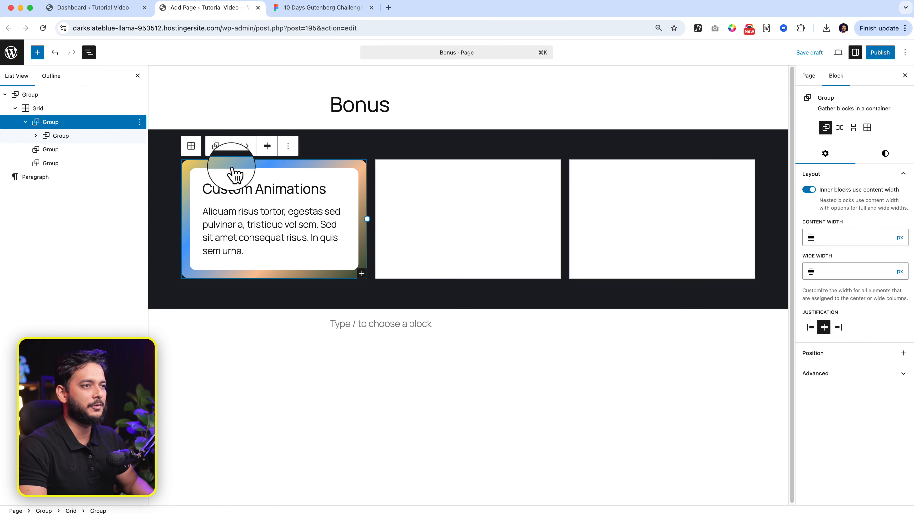
pyautogui.click(887, 154)
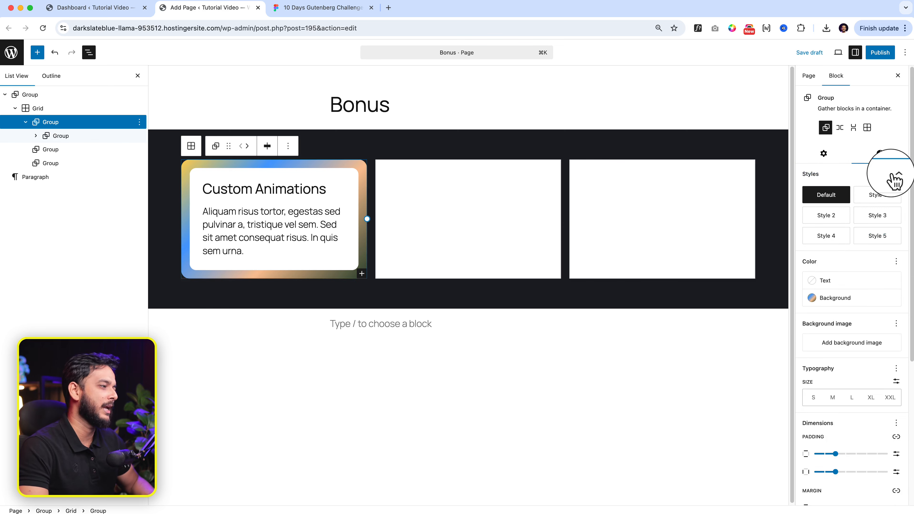
pyautogui.click(825, 454)
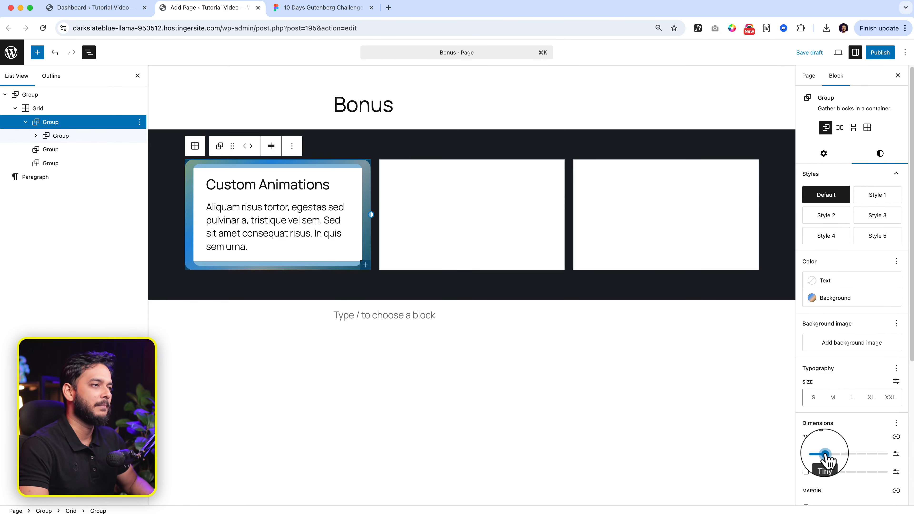
pyautogui.click(826, 472)
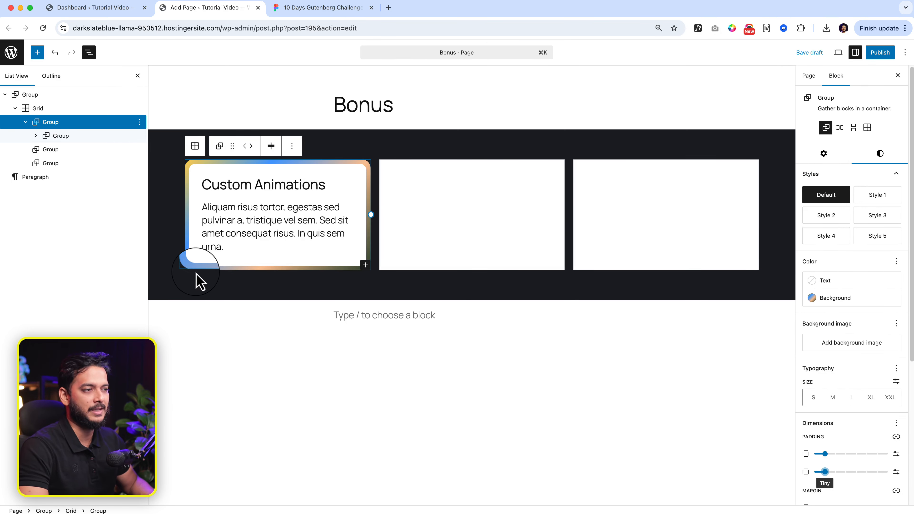
pyautogui.click(201, 290)
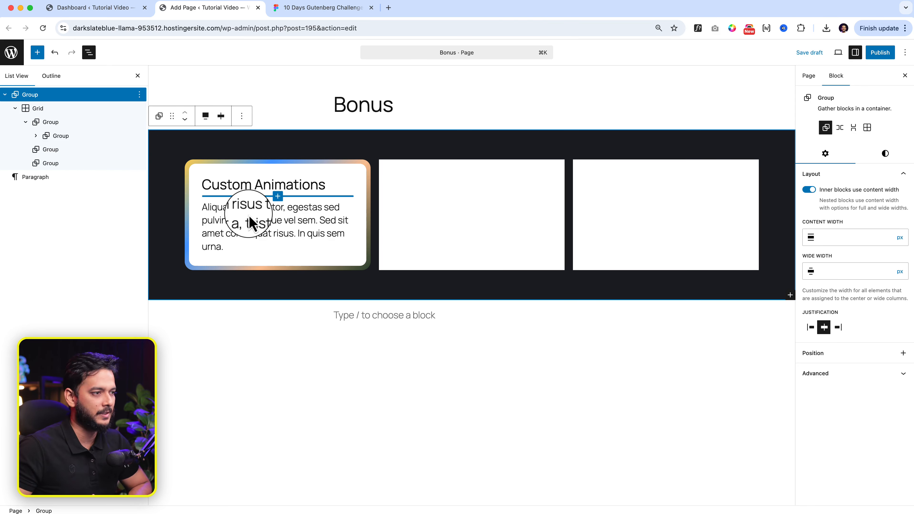
# - Duplicate the finished Custom Animations card until the grid holds six gradient-bordered cards
pyautogui.click(97, 122)
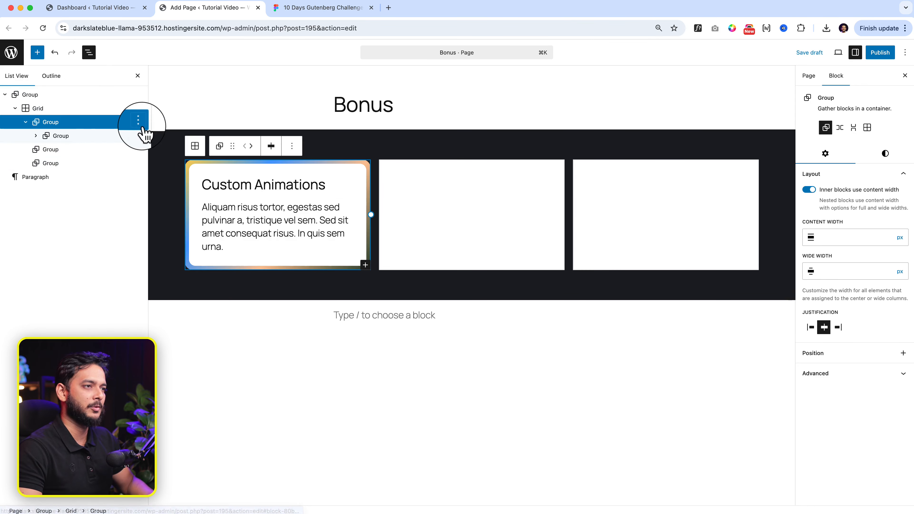
pyautogui.click(139, 122)
pyautogui.click(163, 179)
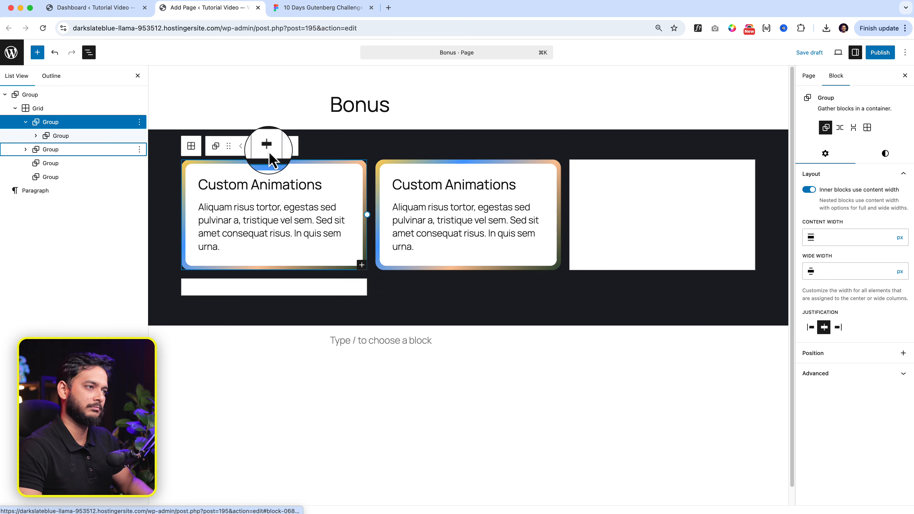
pyautogui.click(290, 146)
pyautogui.click(302, 190)
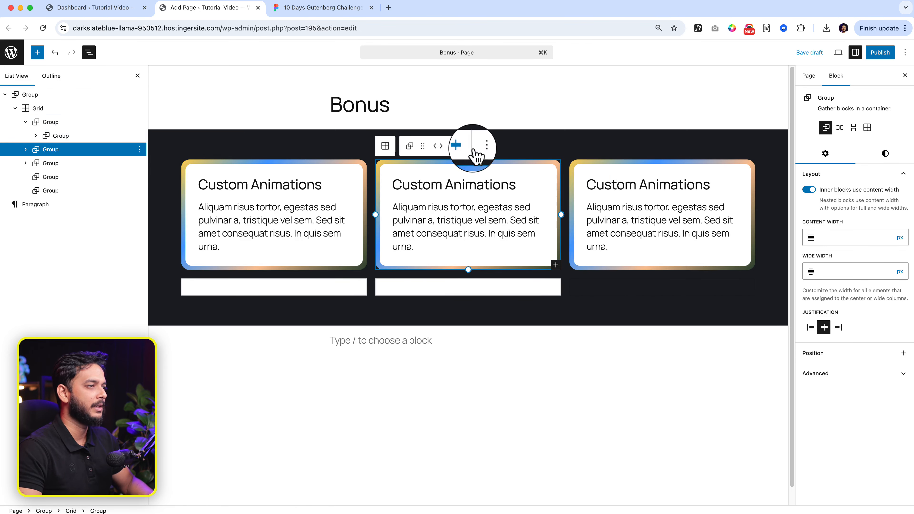
pyautogui.press('super+shift+d')
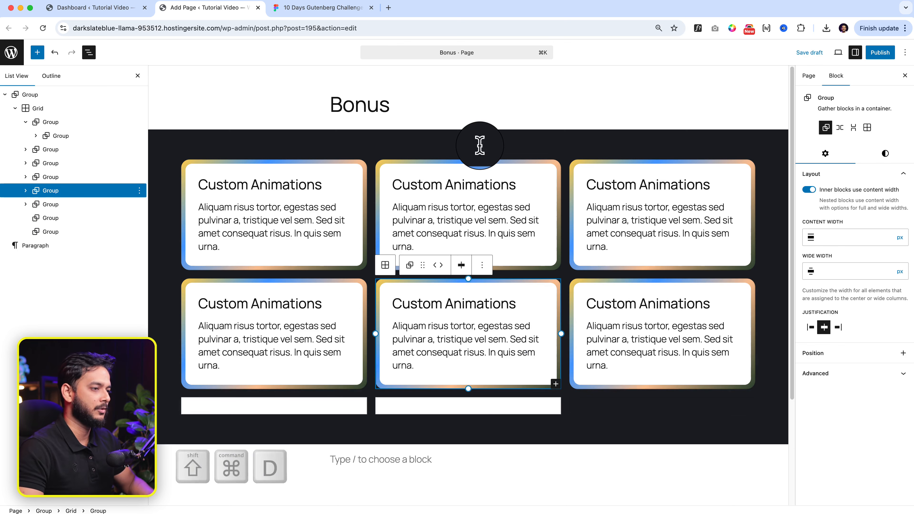
# - Delete the two empty white groups left below the six cards in the grid
pyautogui.click(344, 407)
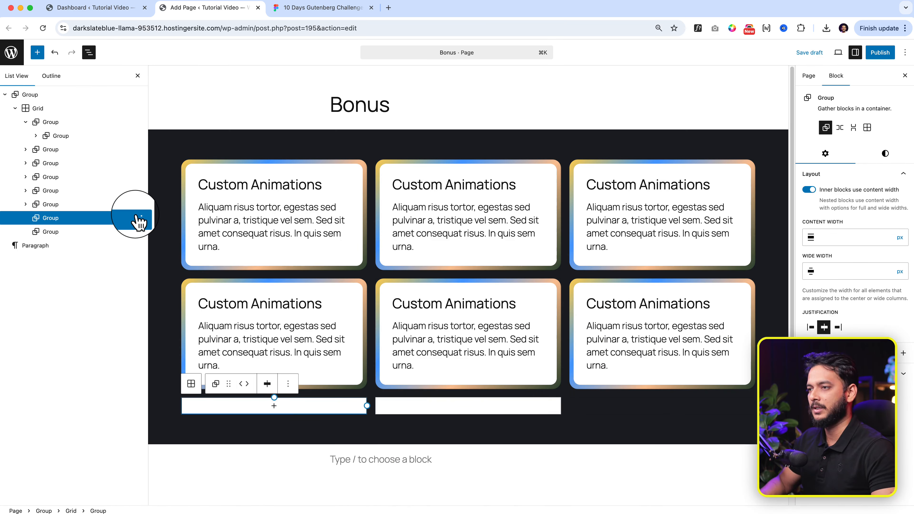
pyautogui.click(139, 218)
pyautogui.click(155, 452)
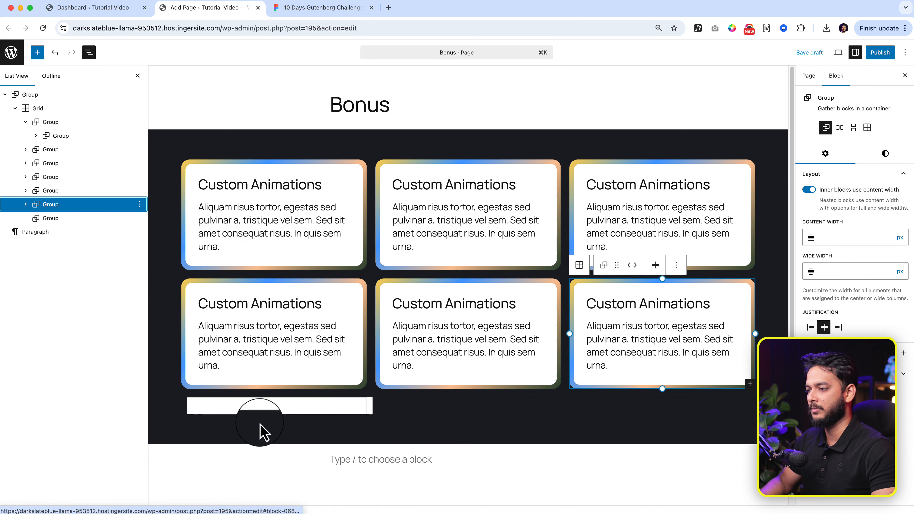
pyautogui.click(332, 414)
pyautogui.click(136, 218)
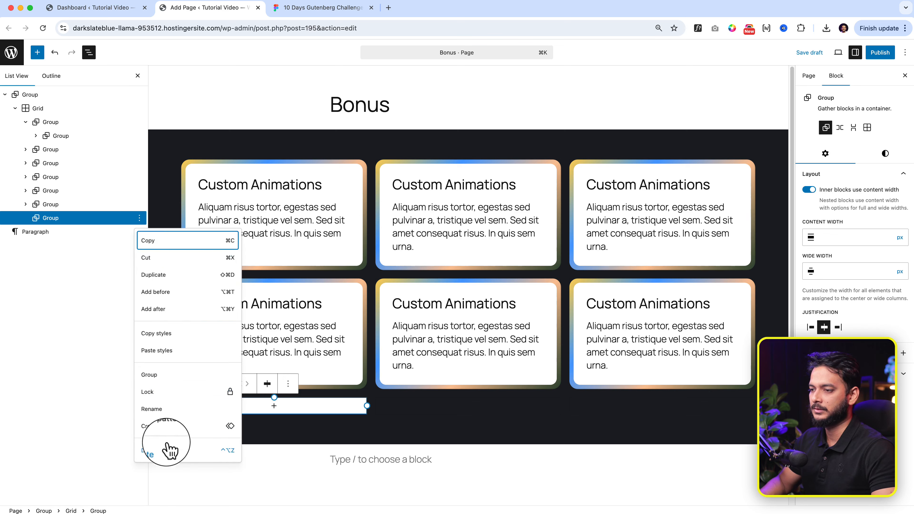
pyautogui.click(166, 451)
# - Increase the vertical padding of the dark section group around the grid to XX-Large
pyautogui.click(179, 147)
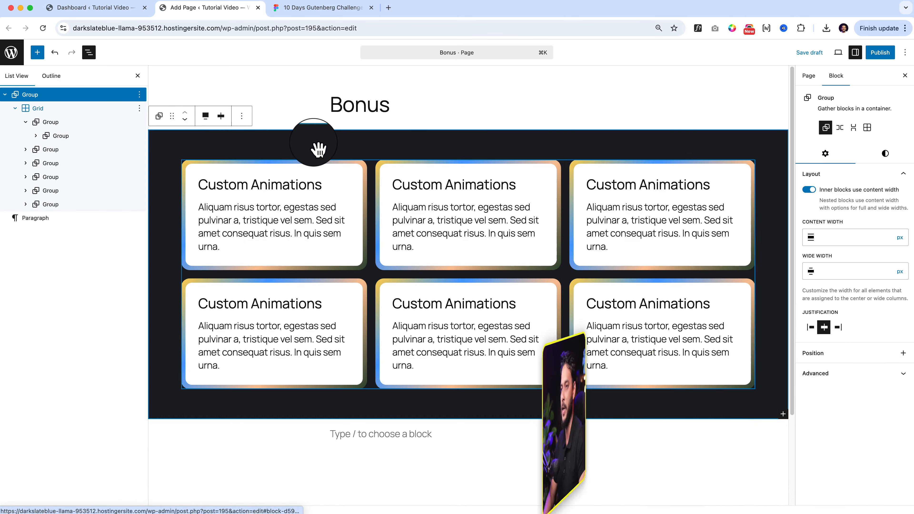
pyautogui.click(885, 154)
pyautogui.scroll(-3, 881, 188)
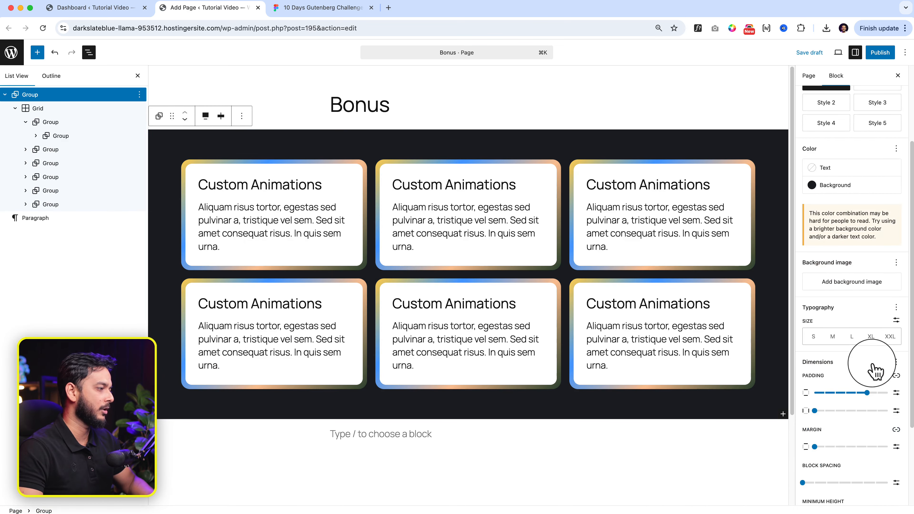
pyautogui.moveTo(868, 393); pyautogui.dragTo(887, 393)
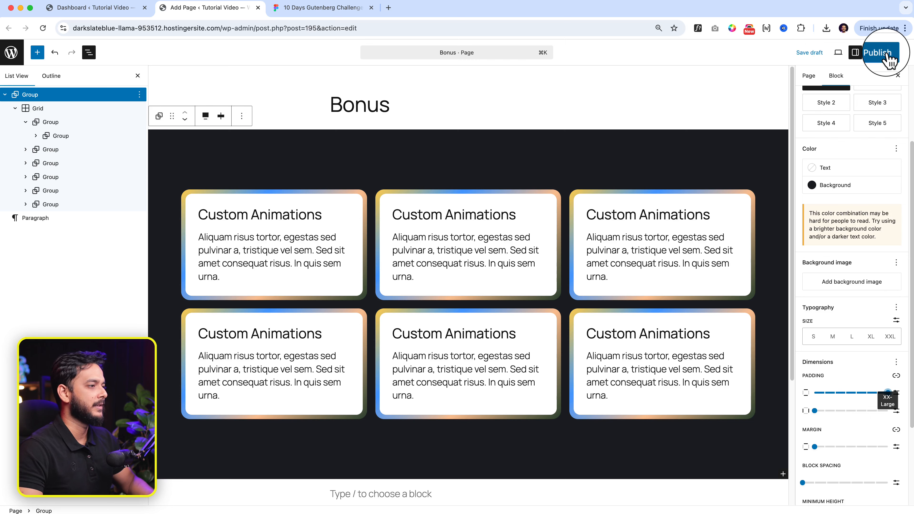
# - Publish the Bonus page and open the live version to examine the gradient-bordered cards
pyautogui.click(878, 53)
pyautogui.click(884, 53)
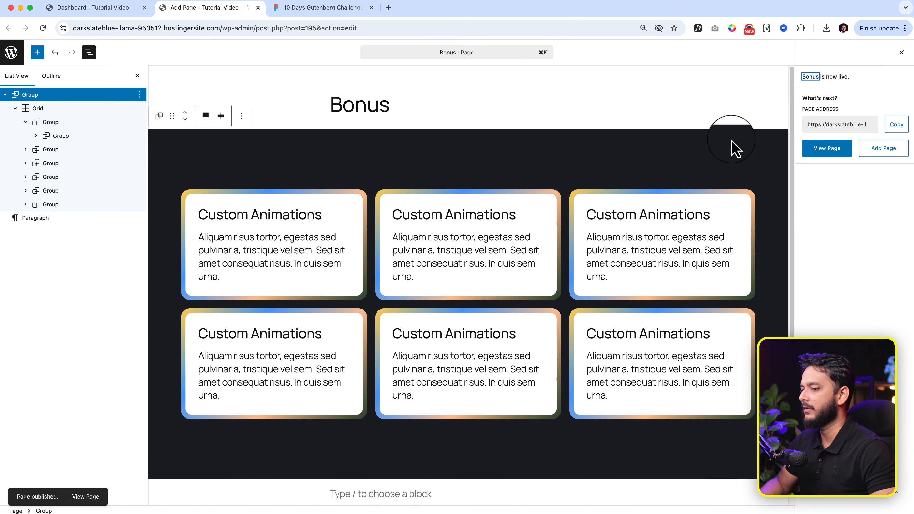
pyautogui.click(96, 498)
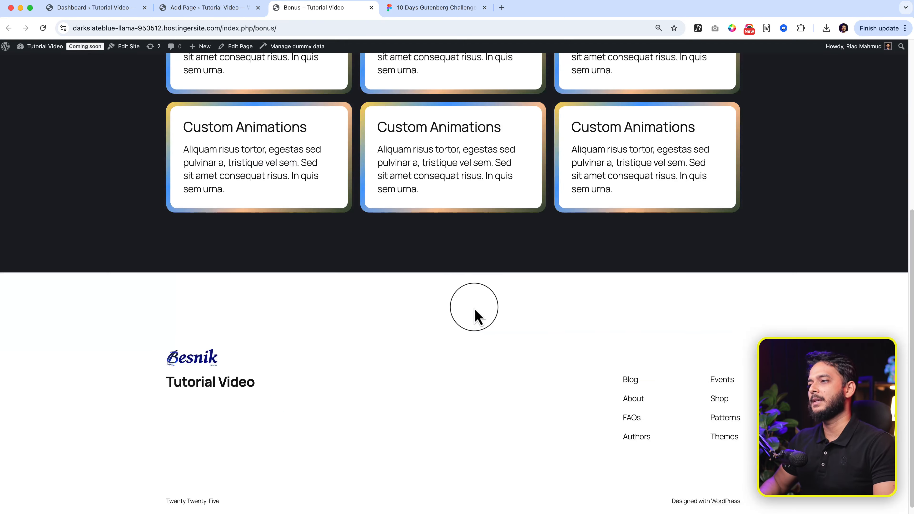
pyautogui.scroll(-5, 476, 311)
pyautogui.scroll(5, 475, 312)
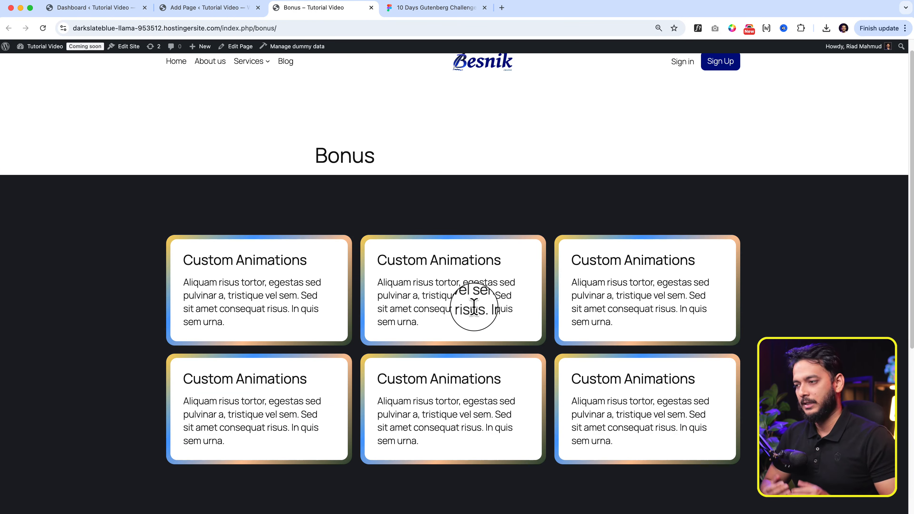